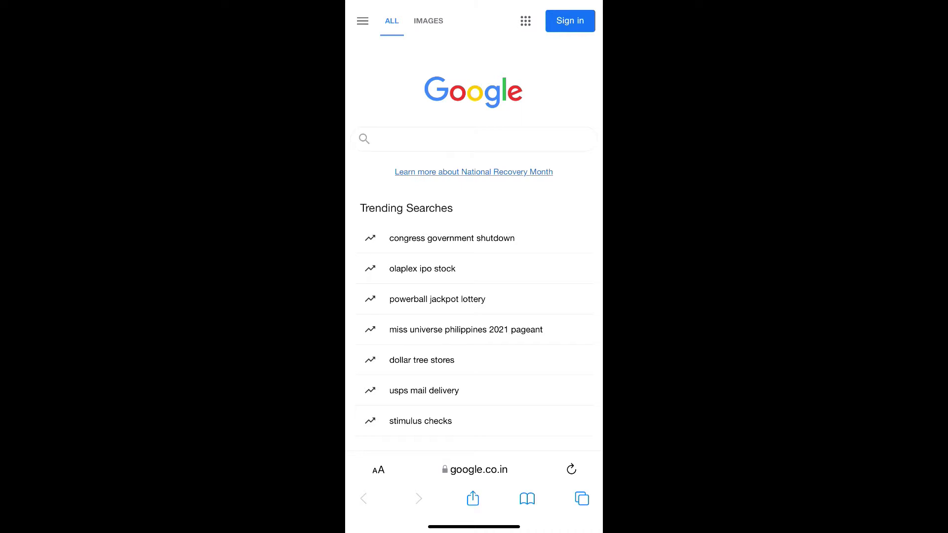
- Choose Show Top Address Bar from the aA menu to put Google's page address on top
{"action": "left_click", "coordinate": [378, 470]}
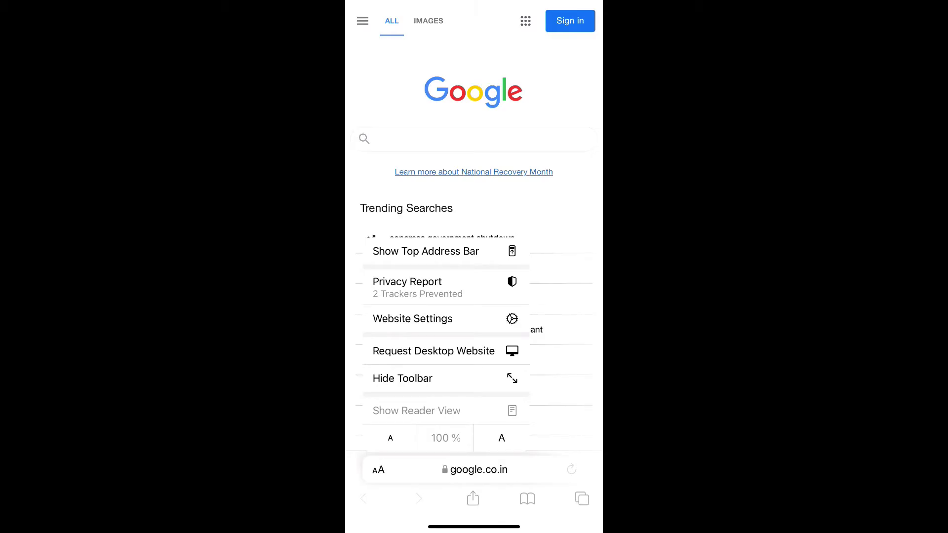
{"action": "left_click", "coordinate": [426, 252]}
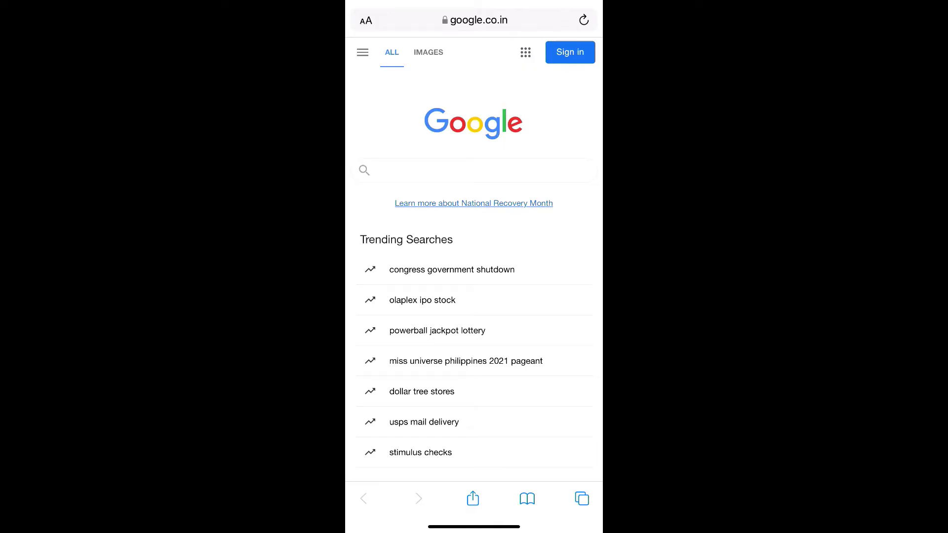
- Choose Show Bottom Tab Bar from the top aA menu to restore the bottom layout
{"action": "left_click", "coordinate": [365, 20]}
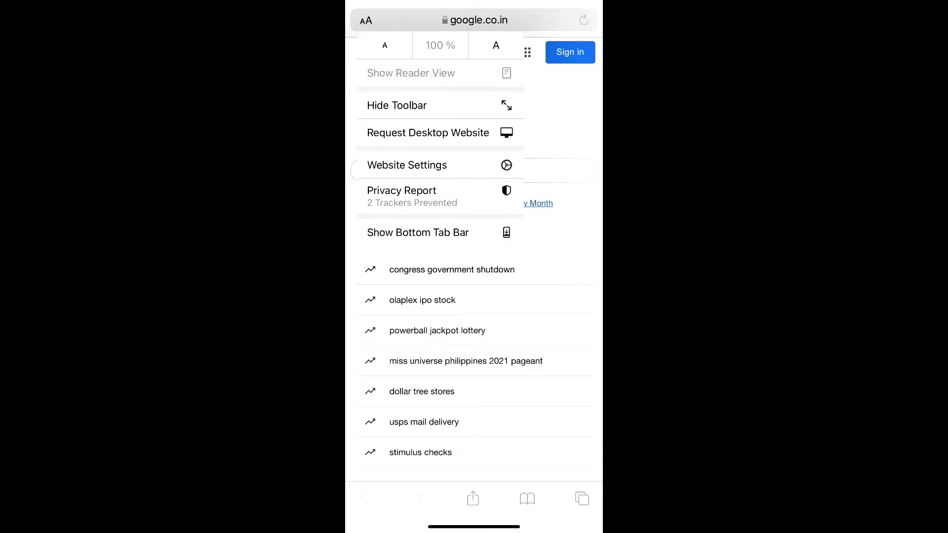
{"action": "left_click", "coordinate": [418, 232]}
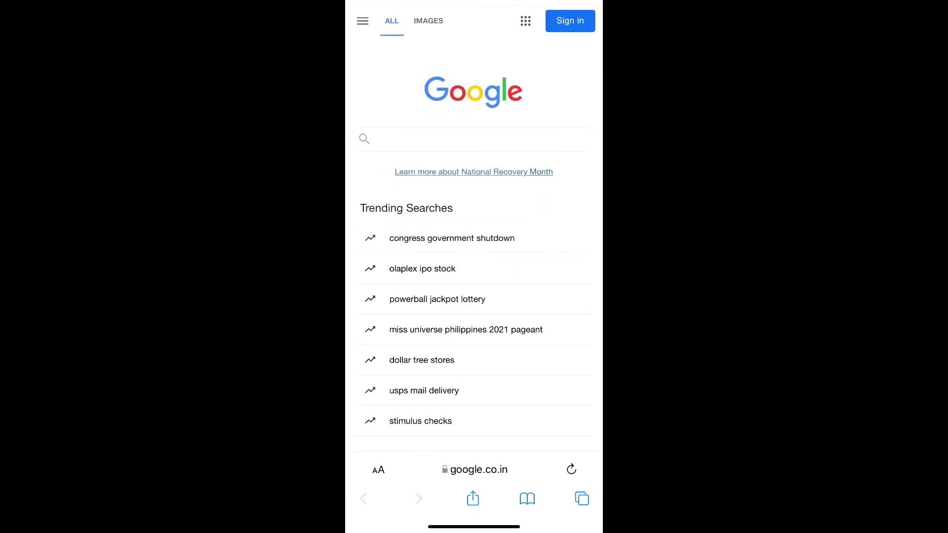